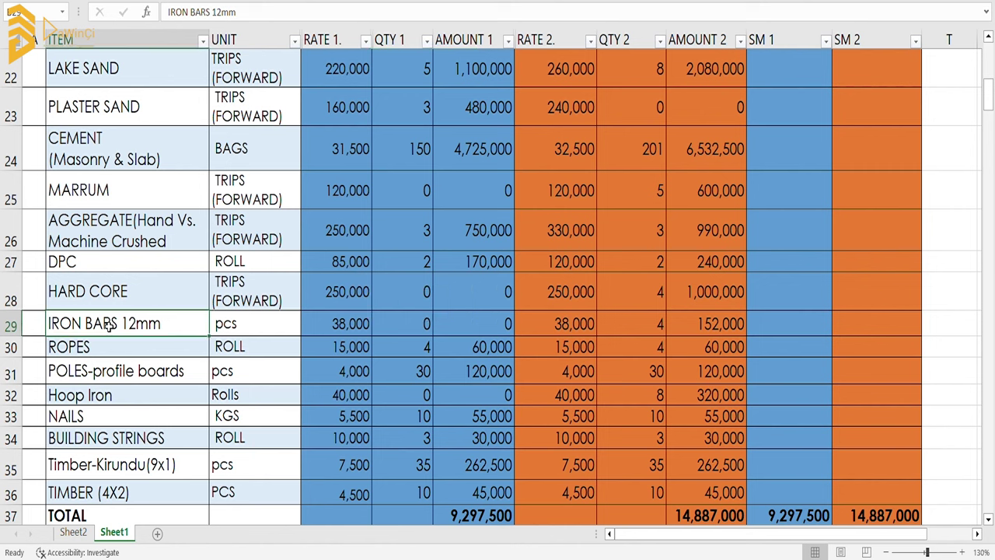
click(339, 326)
click(393, 326)
click(470, 326)
click(595, 325)
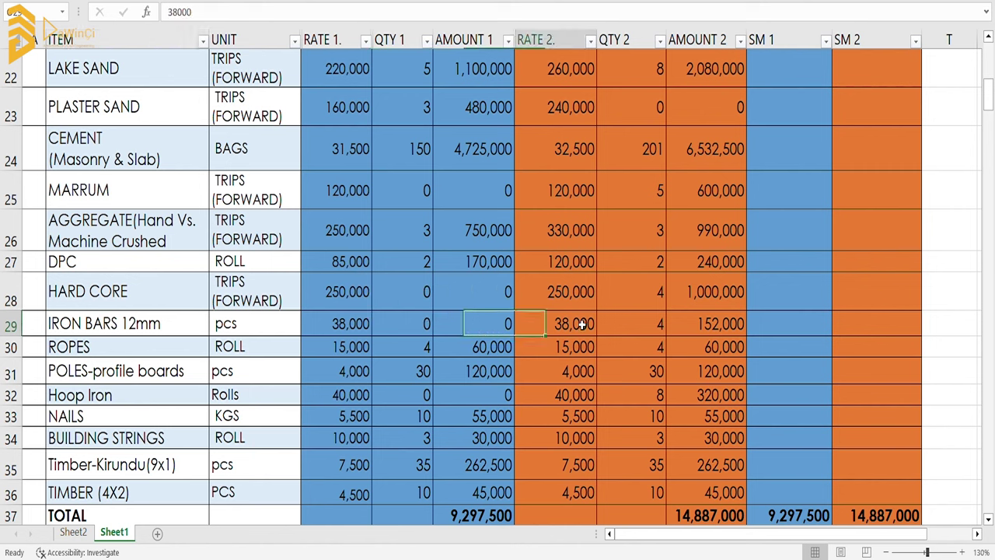
click(657, 326)
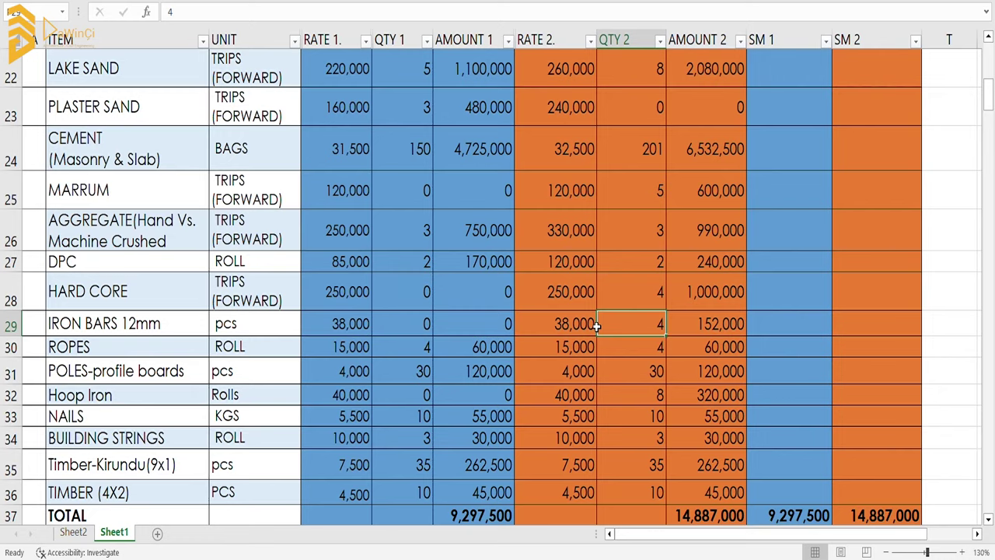
click(595, 327)
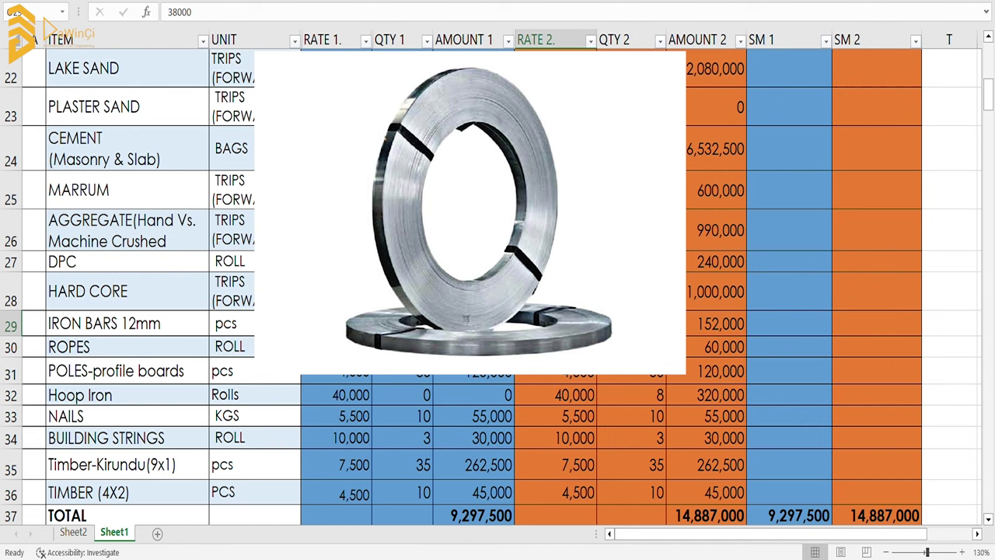
Step: Scroll to ROPES and POLES-profile boards, then check Hoop Iron's option-1 amount and quantity of 0
scroll(86, 124, down, 2)
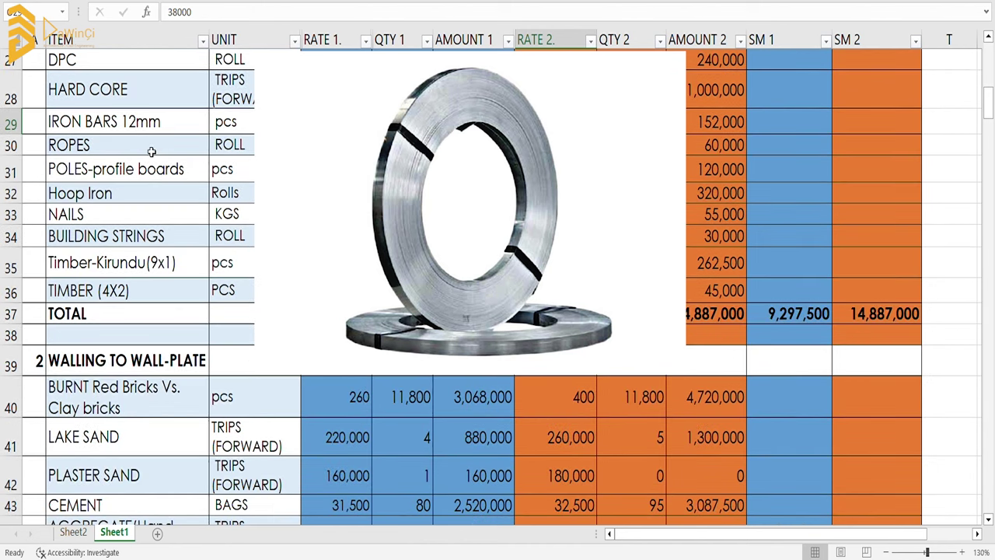
click(157, 149)
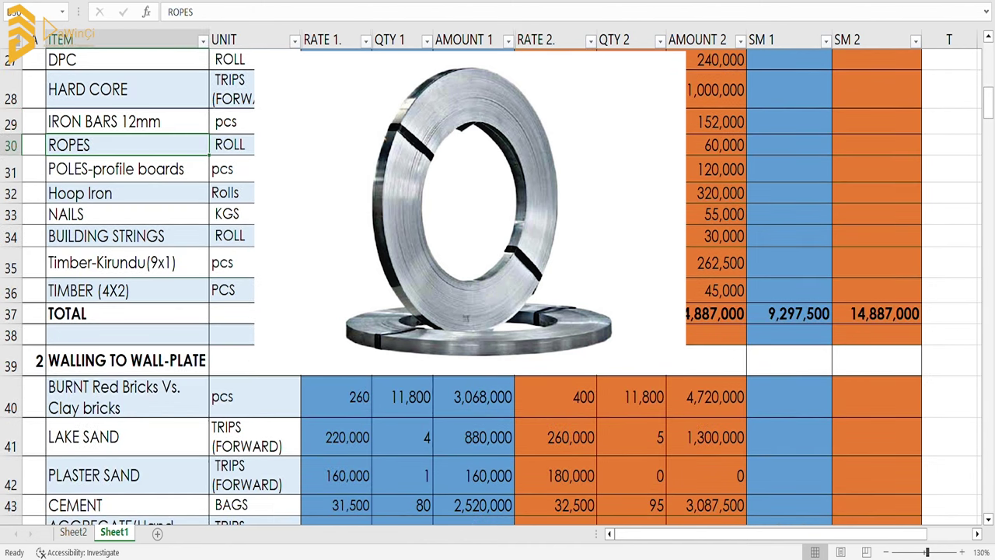
click(128, 176)
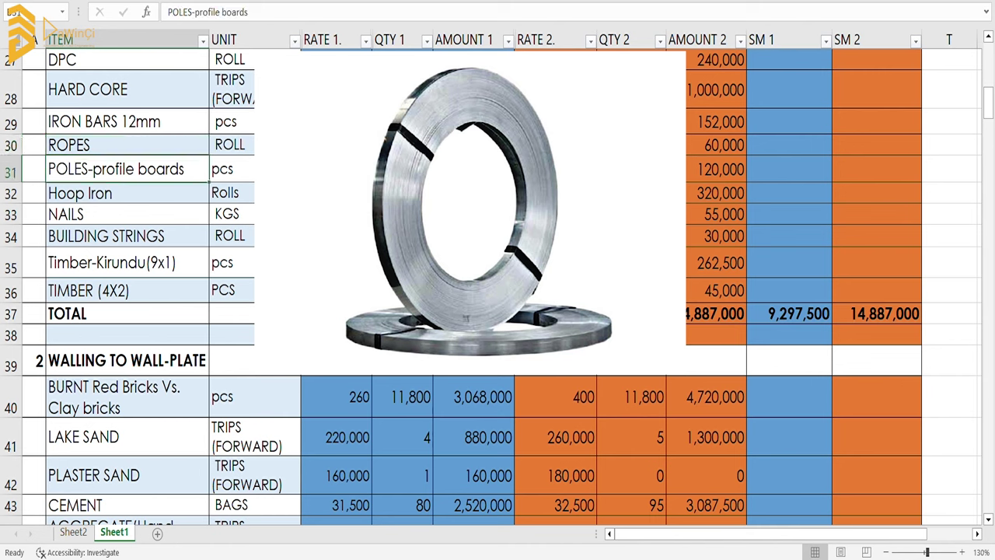
key(Down)
key(Right)
key(Right)
key(Right)
key(Right)
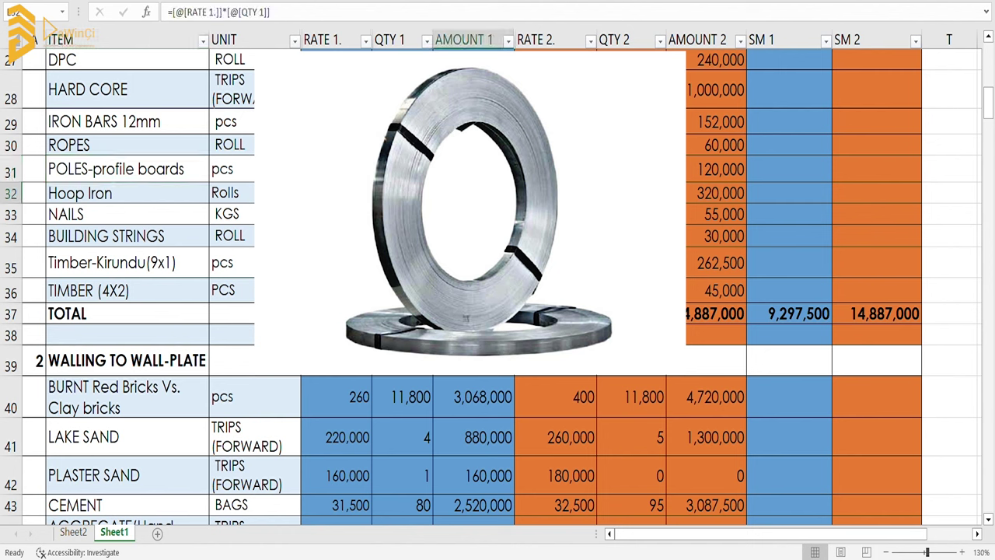
key(Left)
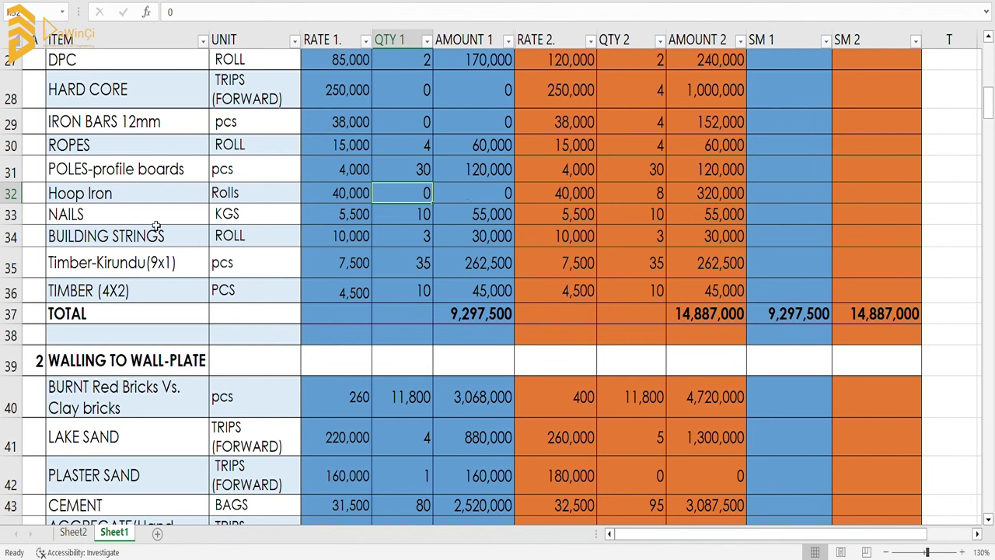
Step: Check NAILS amount 55,000 and the BUILDING STRINGS rate, then scroll to rows 37–54
click(493, 225)
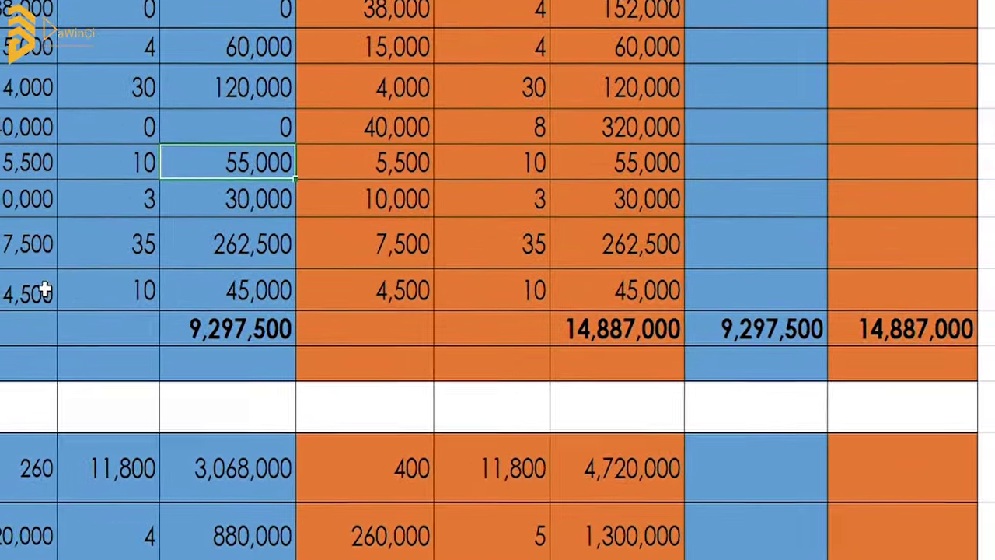
click(27, 199)
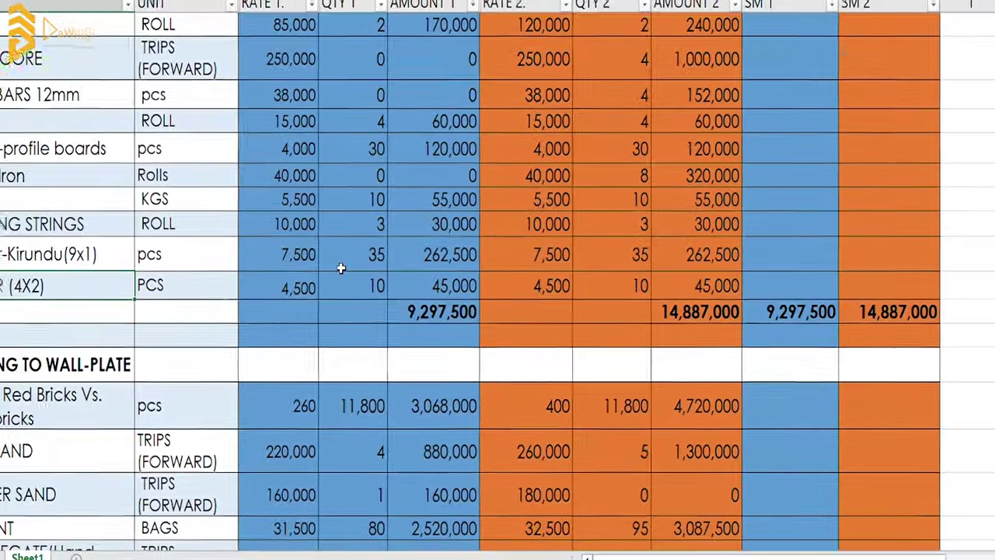
scroll(233, 198, down, 2)
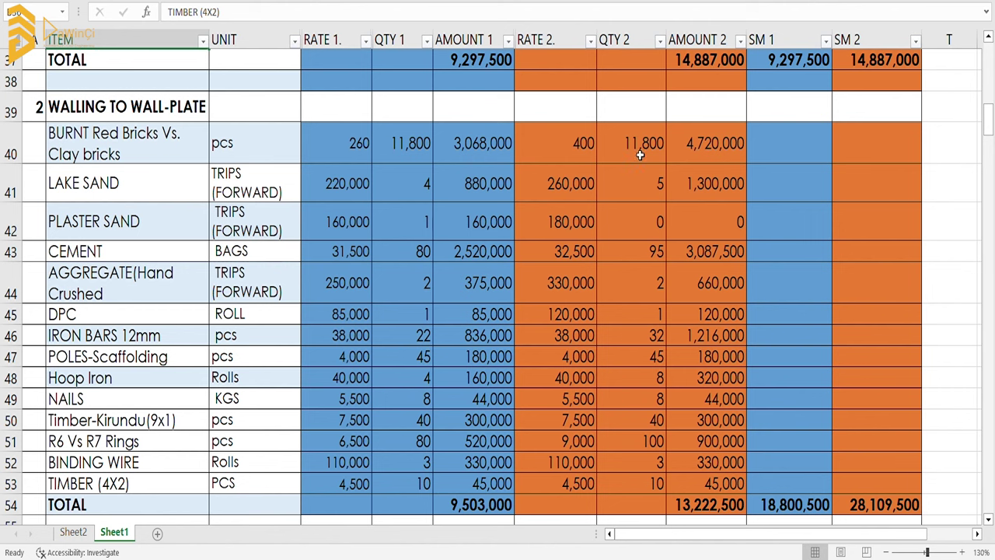
Step: Review the brick rate of 260, LAKE SAND rate 220,000 and quantity 4, and PLASTER SAND quantity 1
click(100, 143)
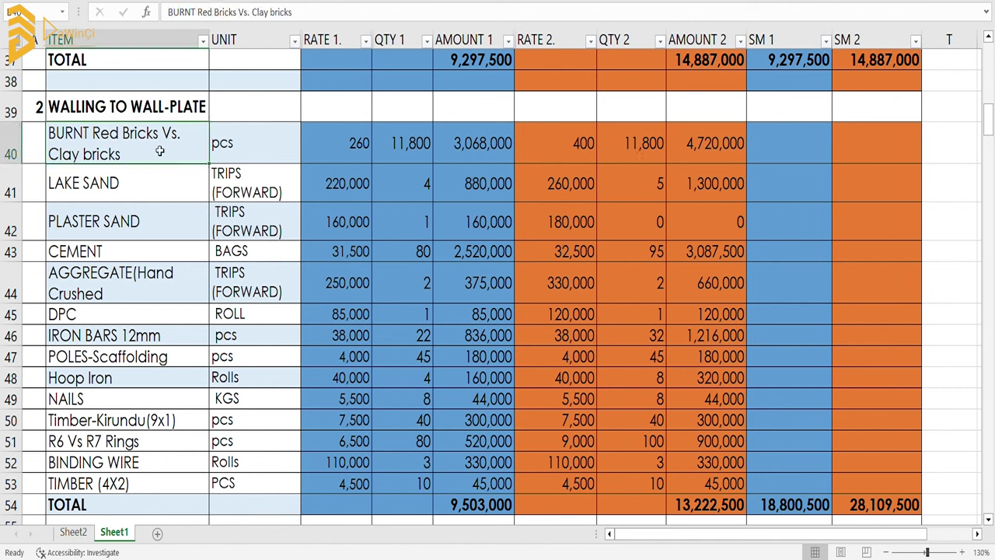
click(354, 151)
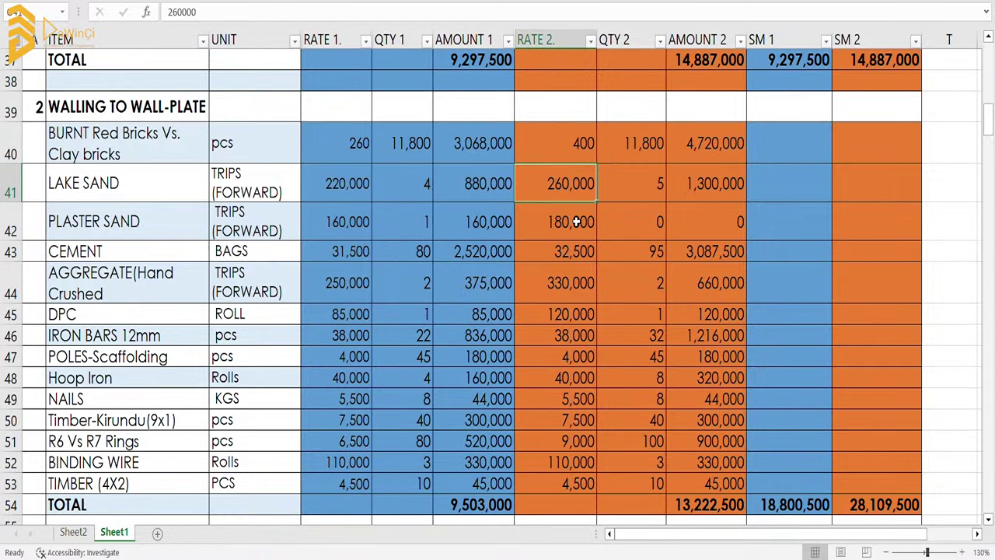
click(351, 186)
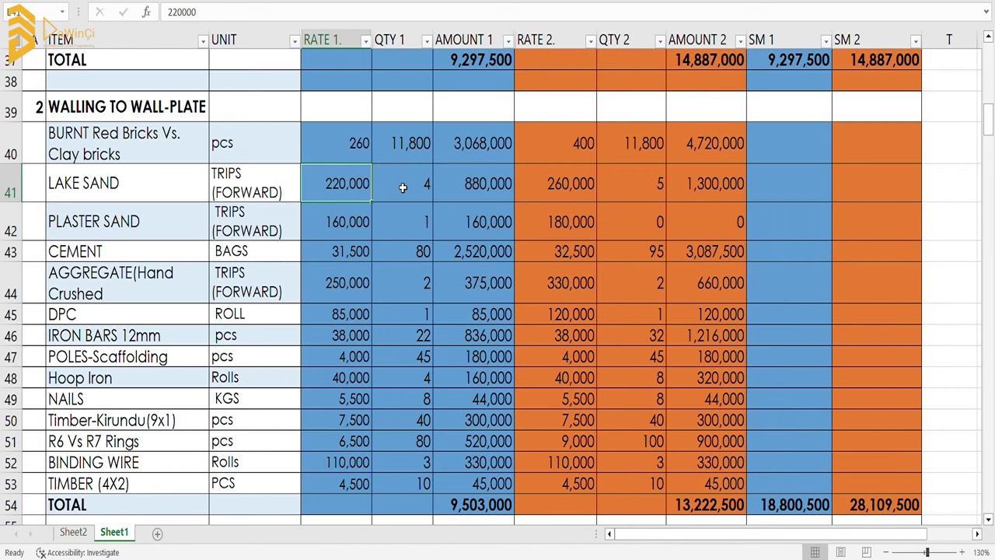
click(403, 187)
click(403, 220)
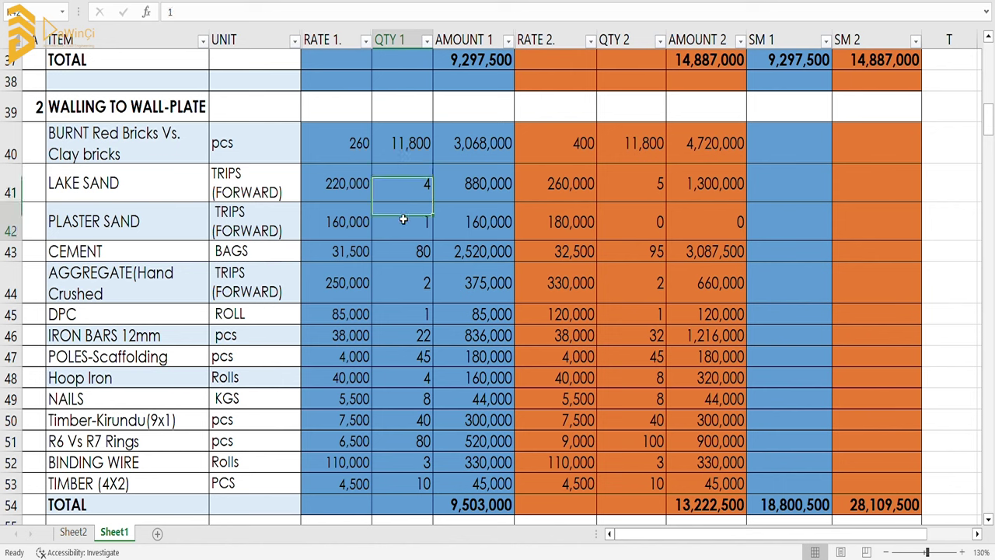
click(398, 190)
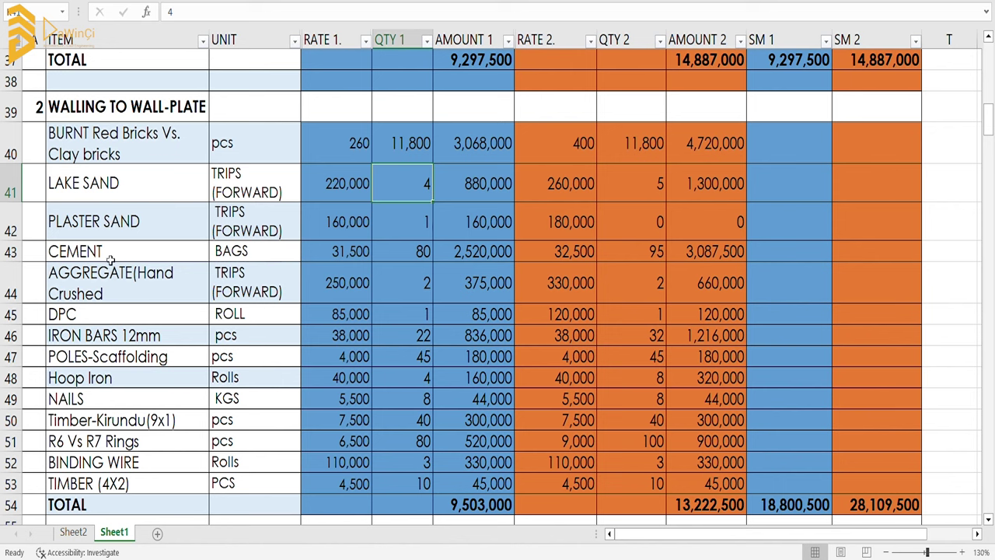
Step: Compare the CEMENT quantities: 80 bags in option 1 versus 95 in option 2
click(172, 252)
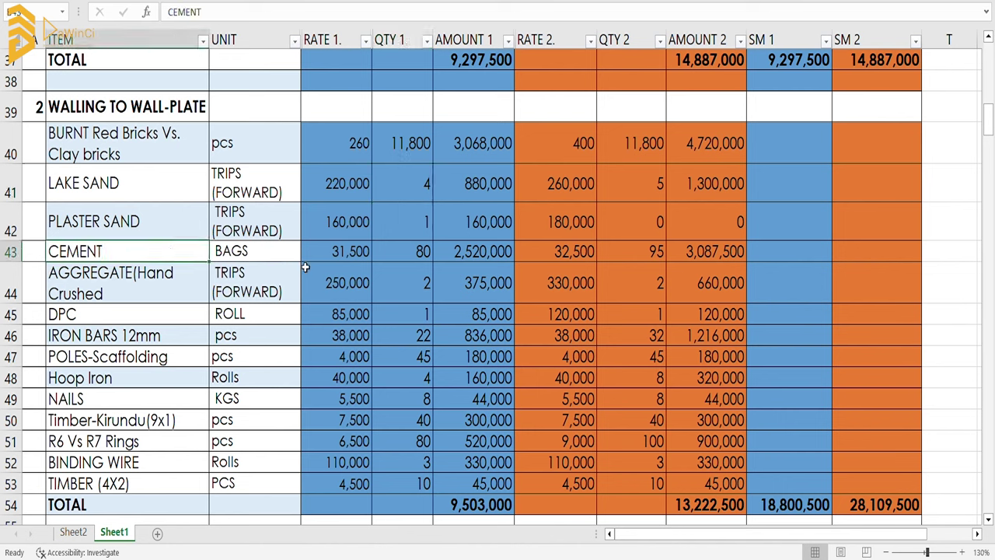
click(422, 251)
click(650, 251)
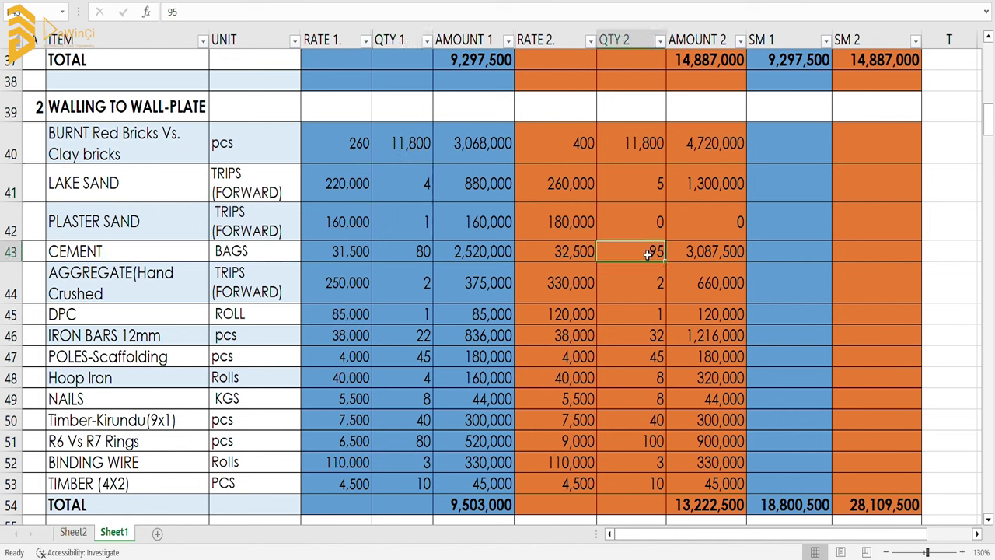
click(400, 251)
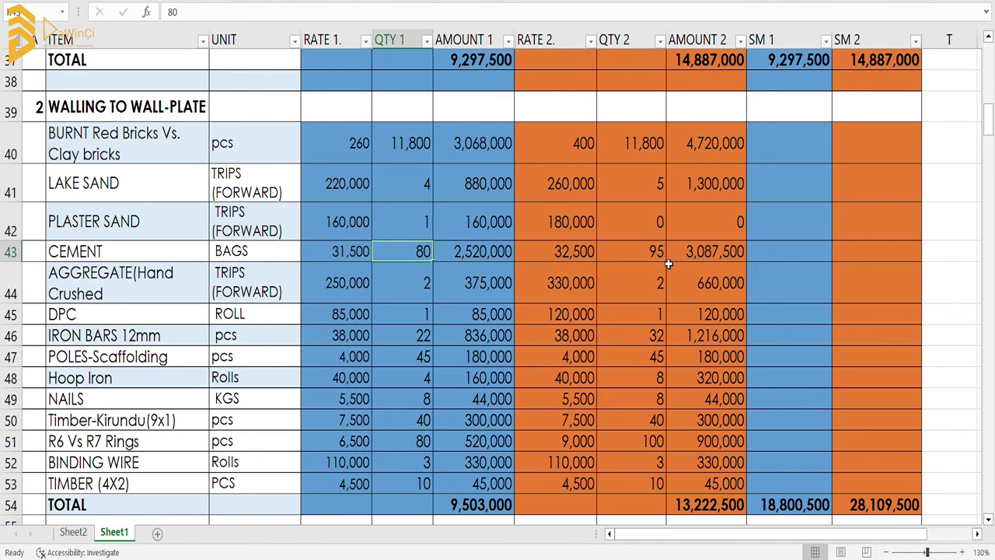
click(651, 250)
click(417, 251)
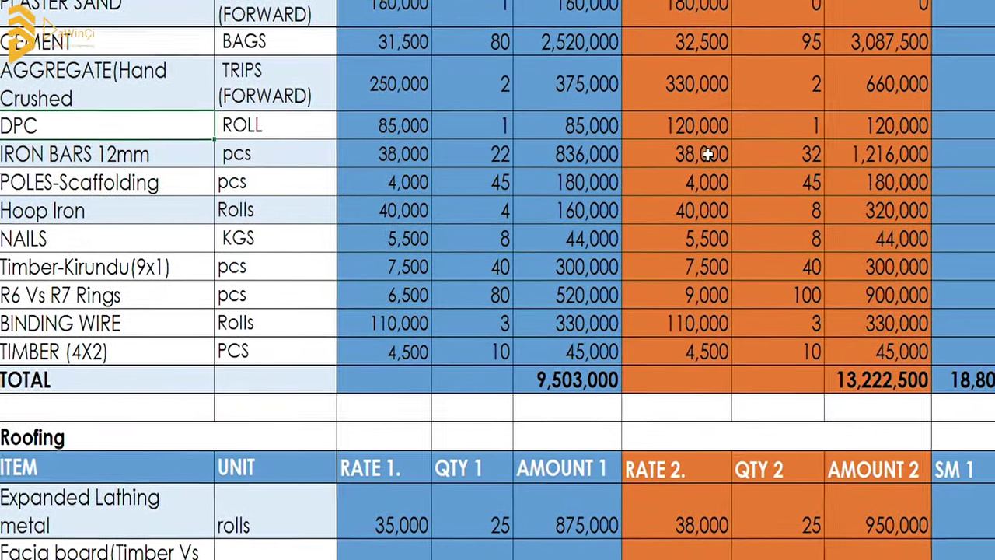
click(84, 153)
click(225, 154)
click(762, 158)
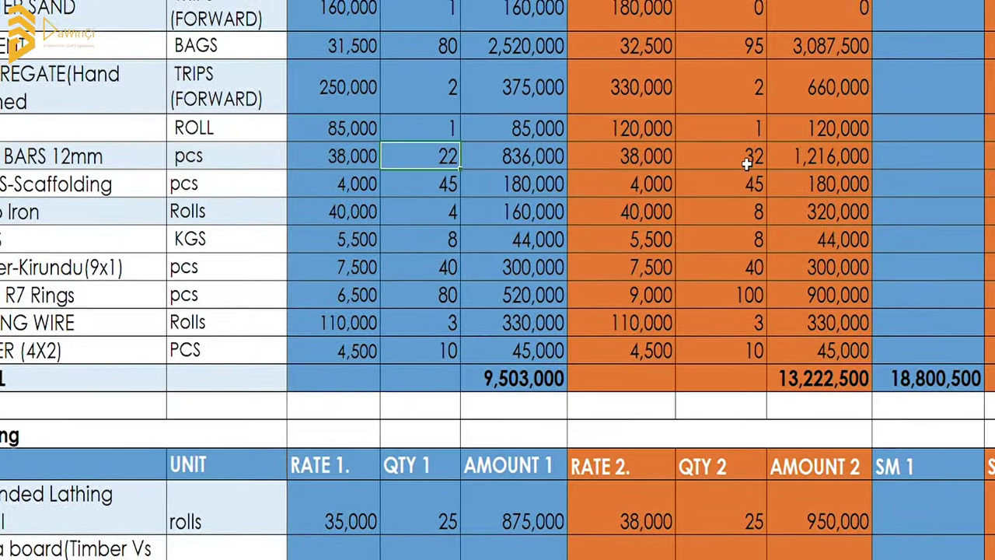
click(404, 158)
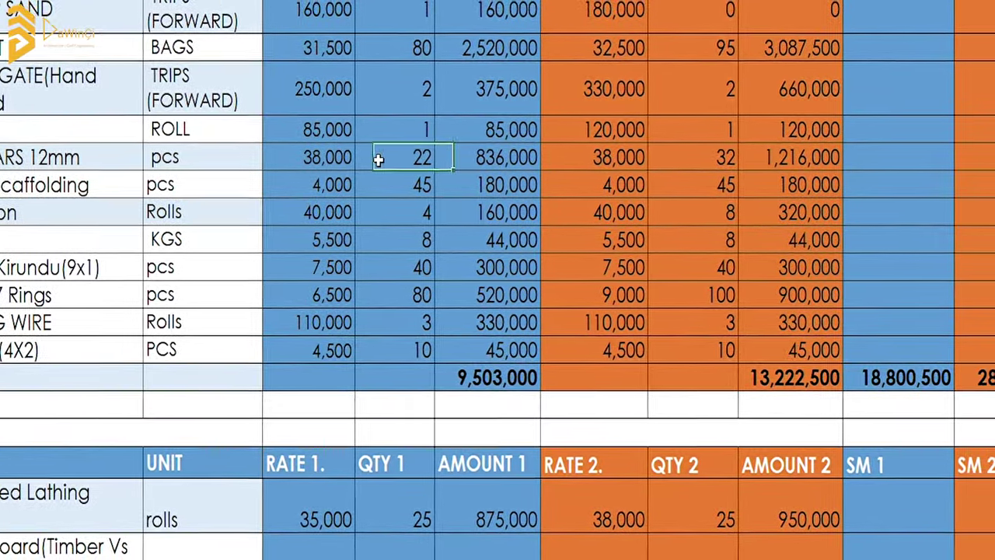
click(735, 158)
click(408, 157)
click(709, 159)
key(Left)
key(Left)
click(709, 160)
click(424, 159)
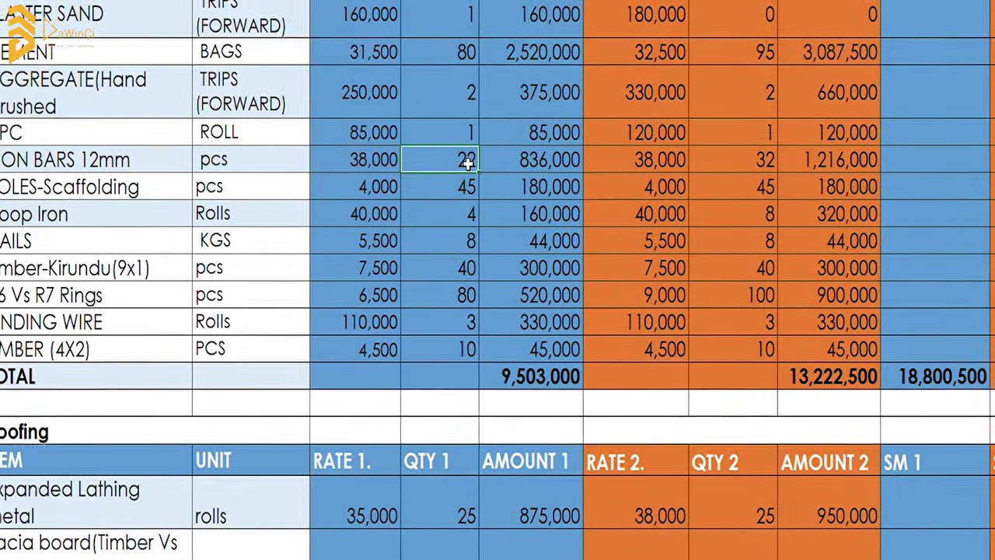